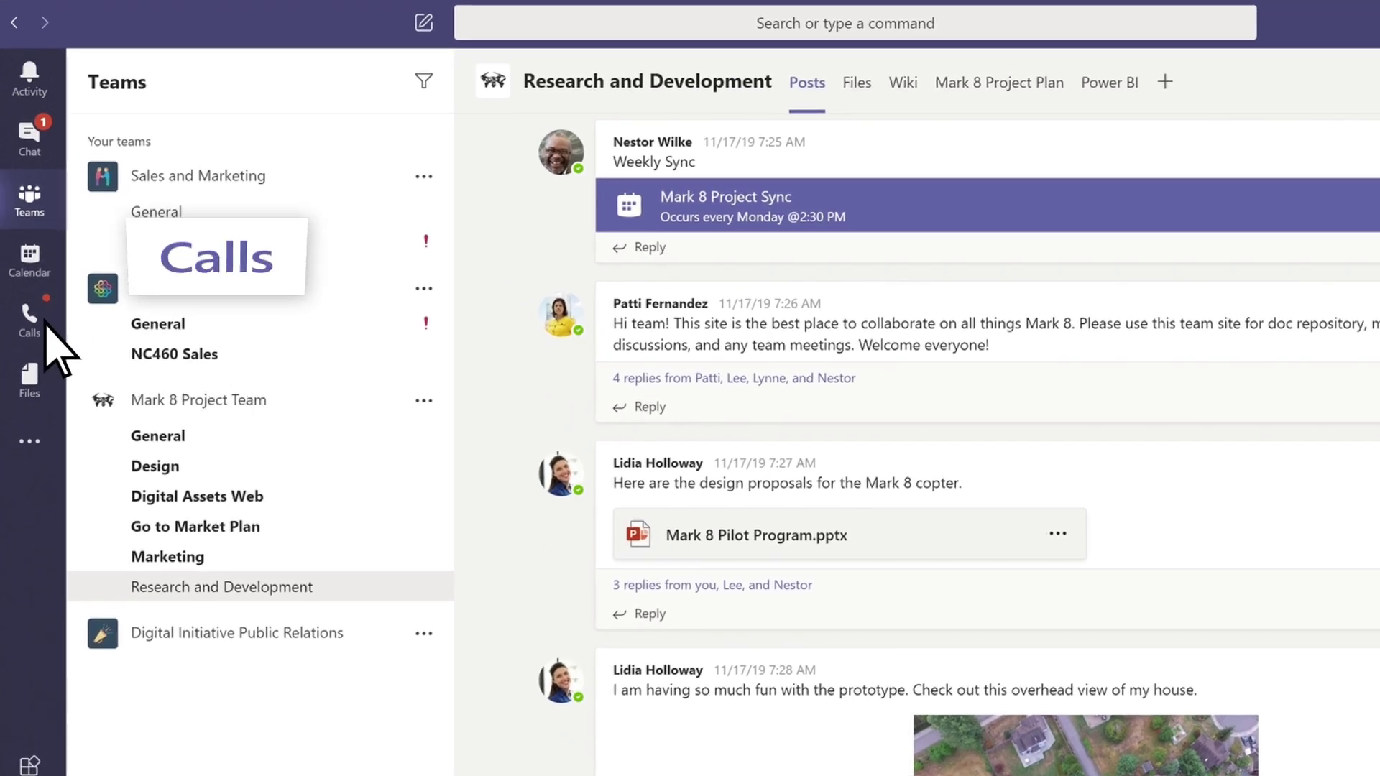
{"action": "left_click", "coordinate": [30, 319]}
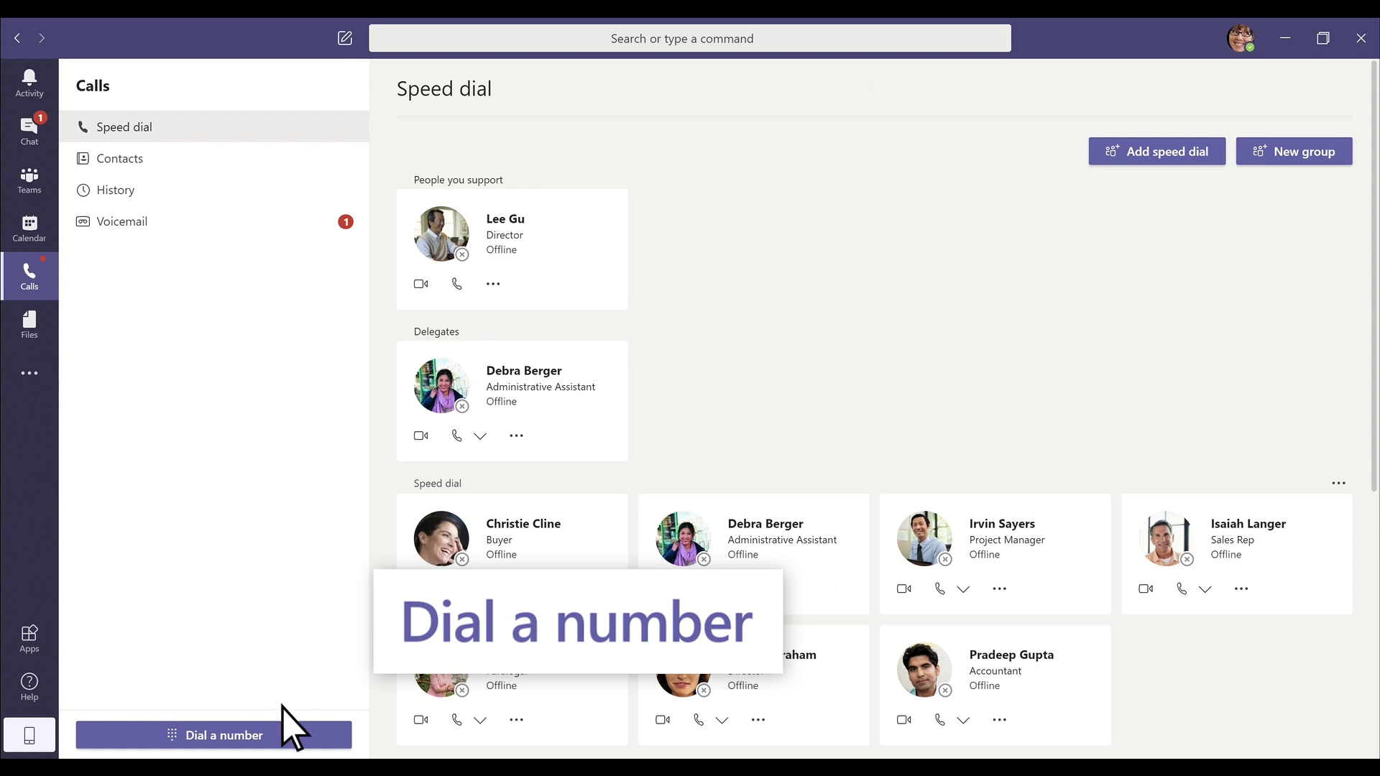
{"action": "left_click", "coordinate": [287, 731]}
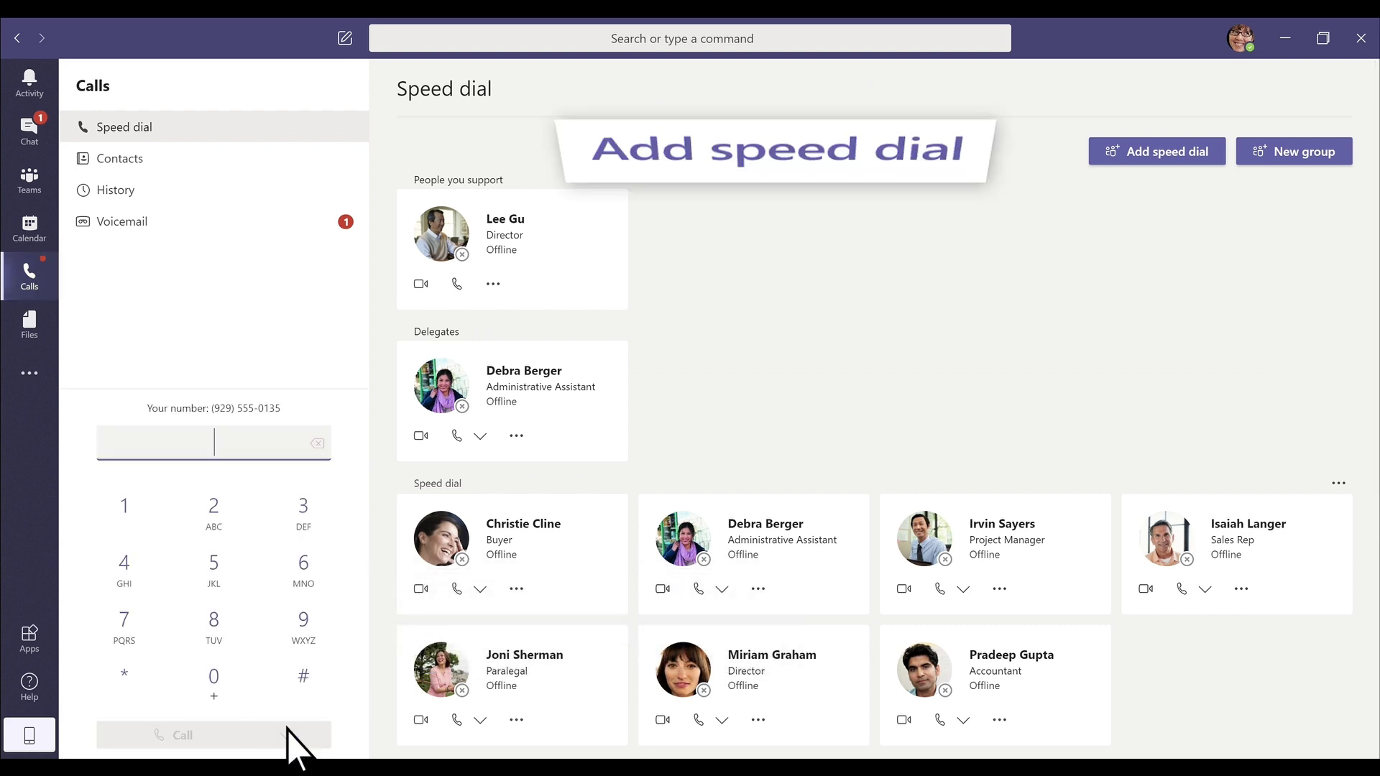
{"action": "left_click", "coordinate": [1200, 153]}
{"action": "type", "text": "b"}
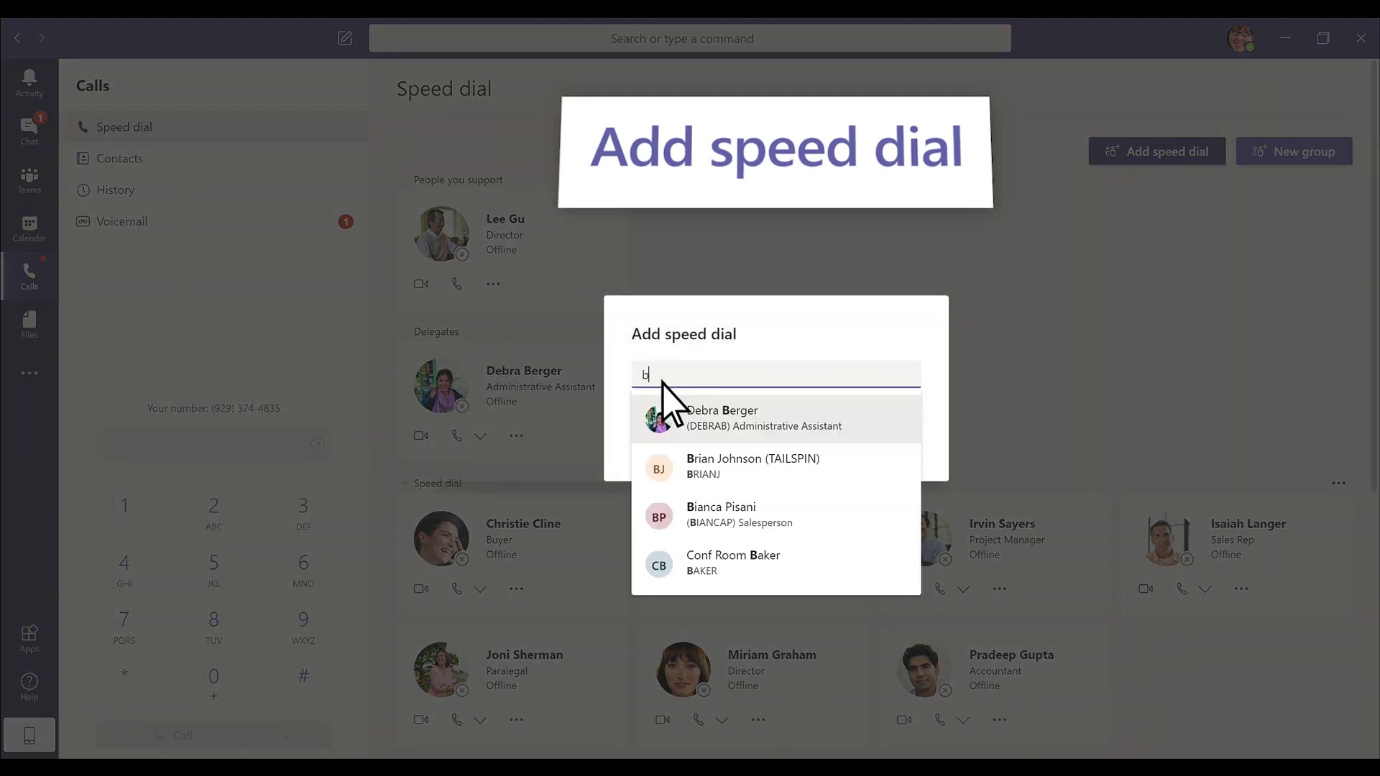
{"action": "left_click", "coordinate": [797, 515]}
{"action": "left_click", "coordinate": [905, 420]}
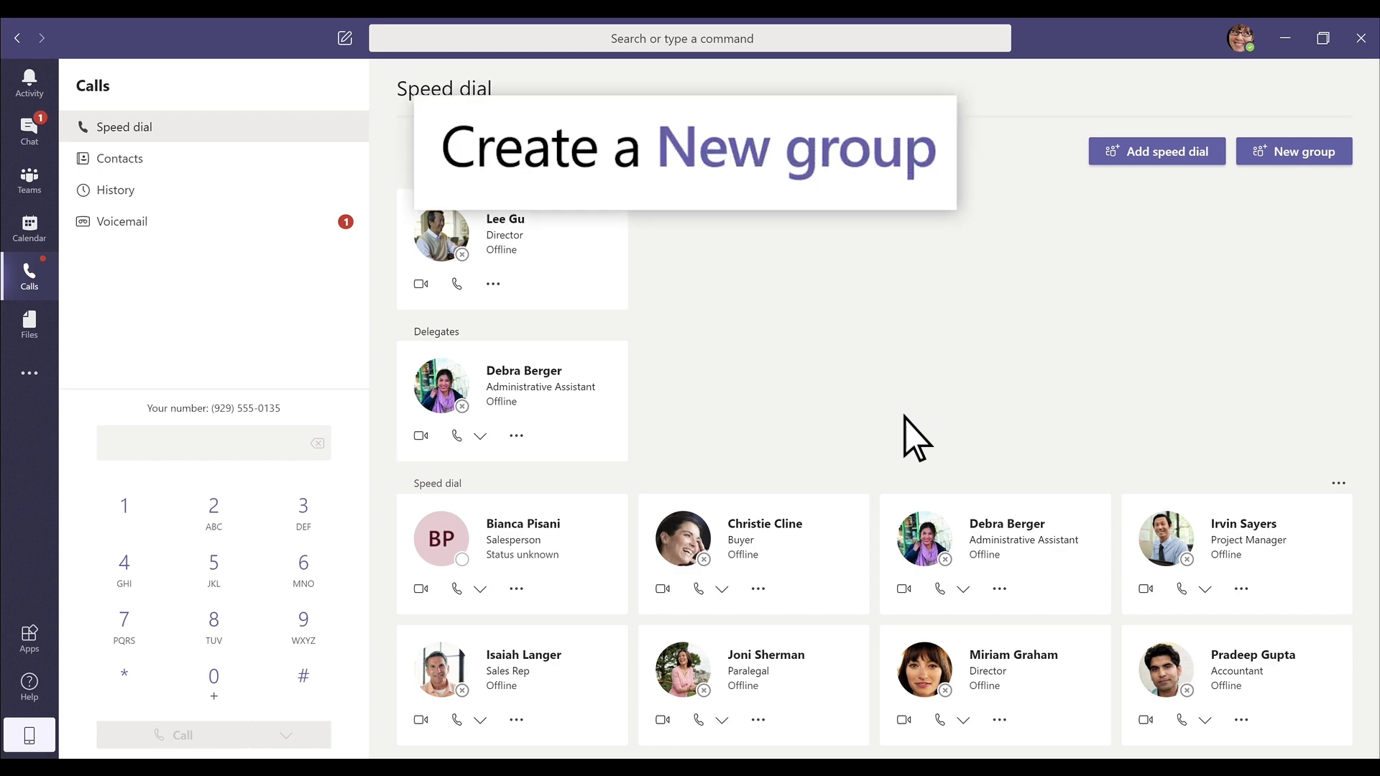
- Start a new contact group and cancel it, then show the Contacts list
{"action": "left_click", "coordinate": [1344, 158]}
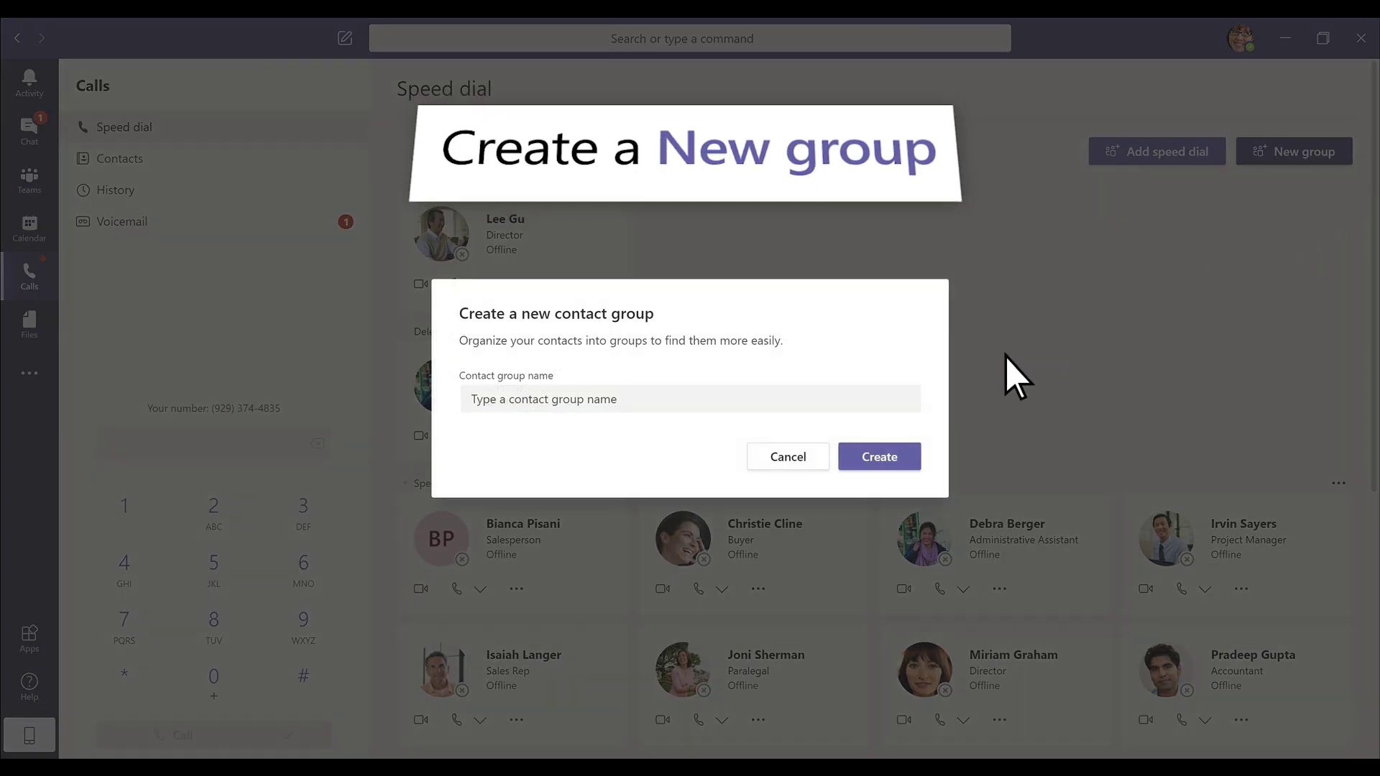
{"action": "left_click", "coordinate": [800, 463]}
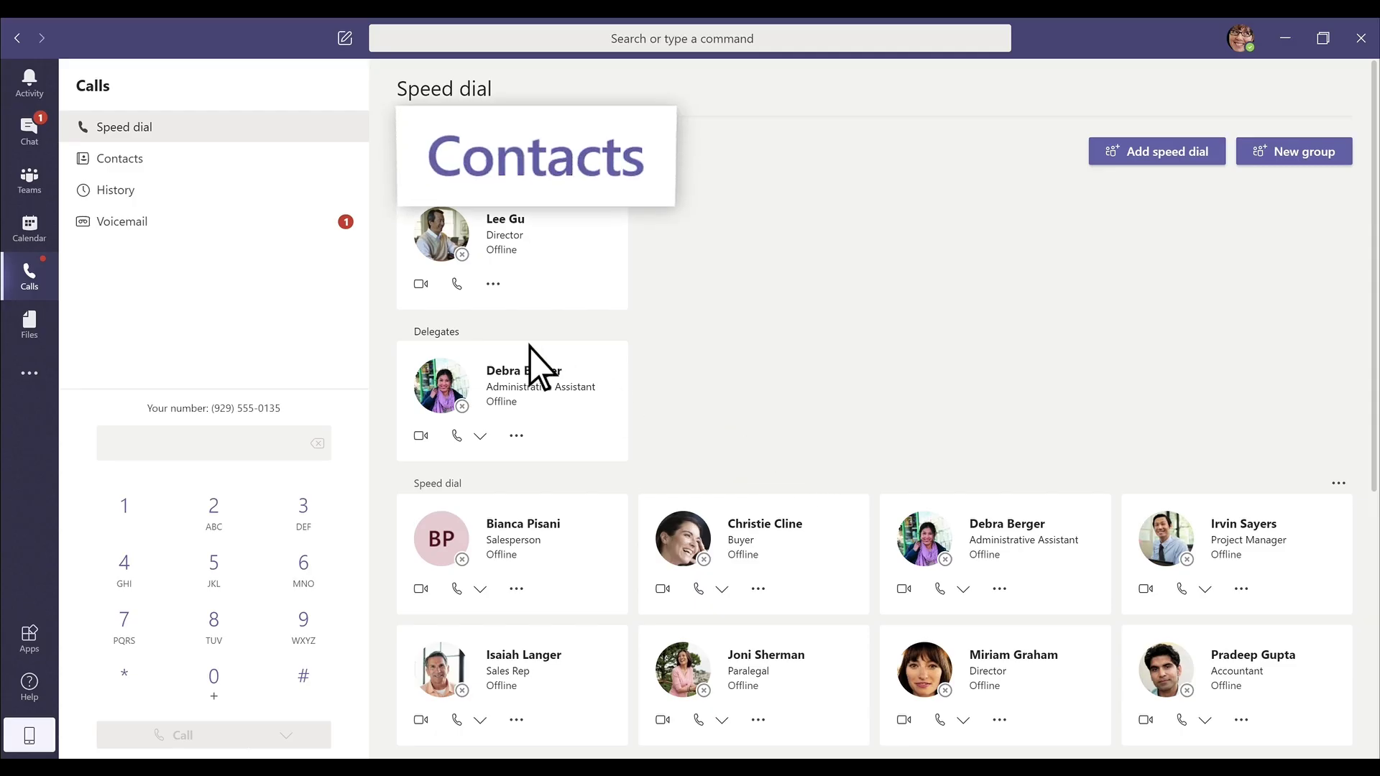
{"action": "left_click", "coordinate": [241, 162]}
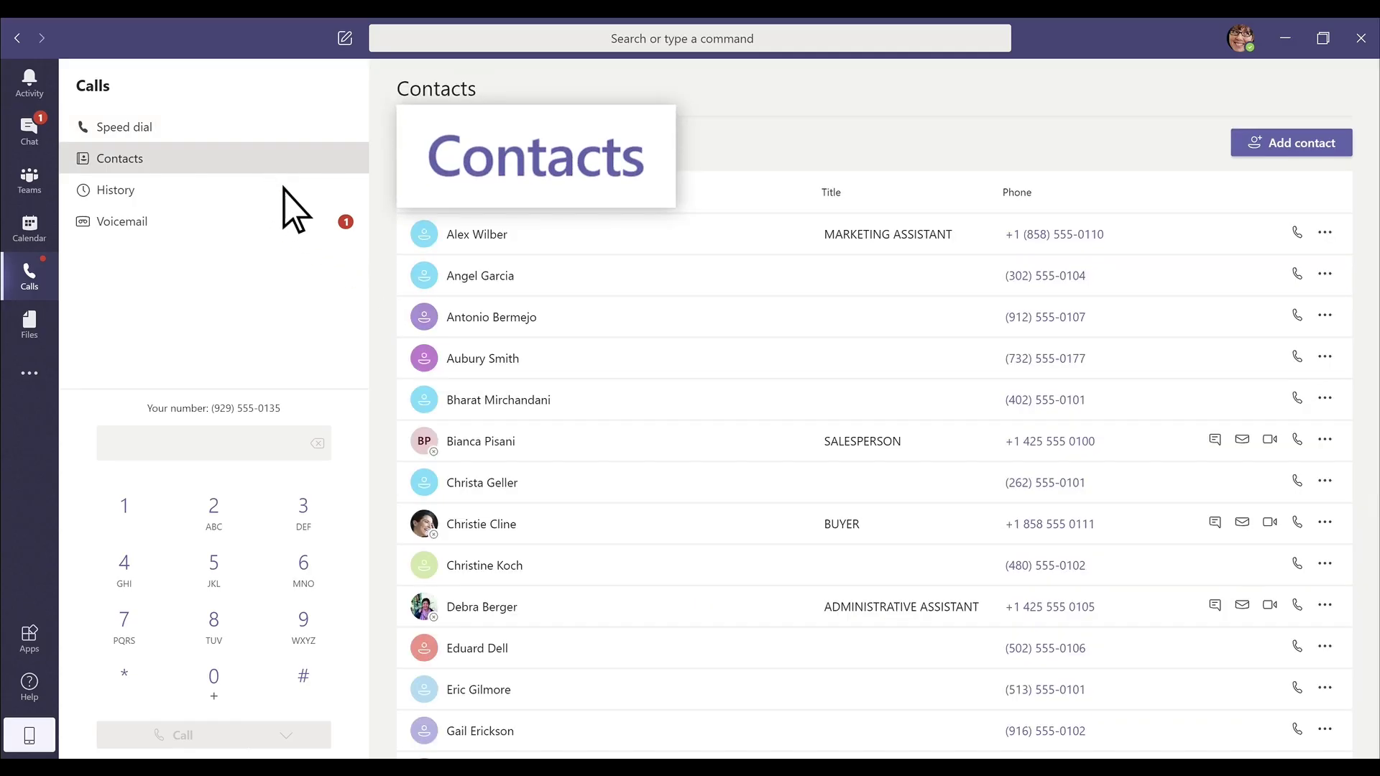
{"action": "scroll", "coordinate": [1138, 508], "scroll_direction": "down", "scroll_amount": 5}
{"action": "scroll", "coordinate": [1138, 508], "scroll_direction": "down", "scroll_amount": 2}
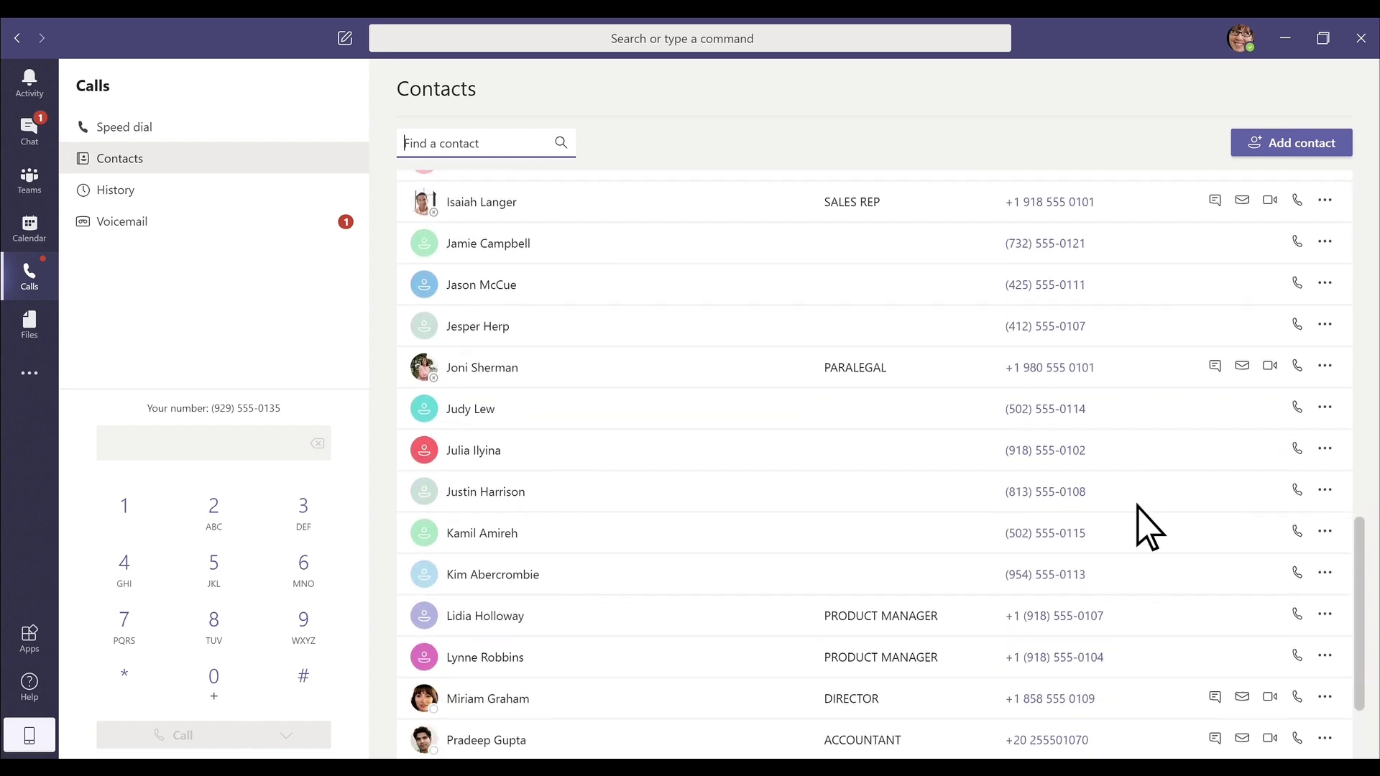
- Call Miriam Graham from her row in the Contacts list
{"action": "left_click", "coordinate": [1297, 670]}
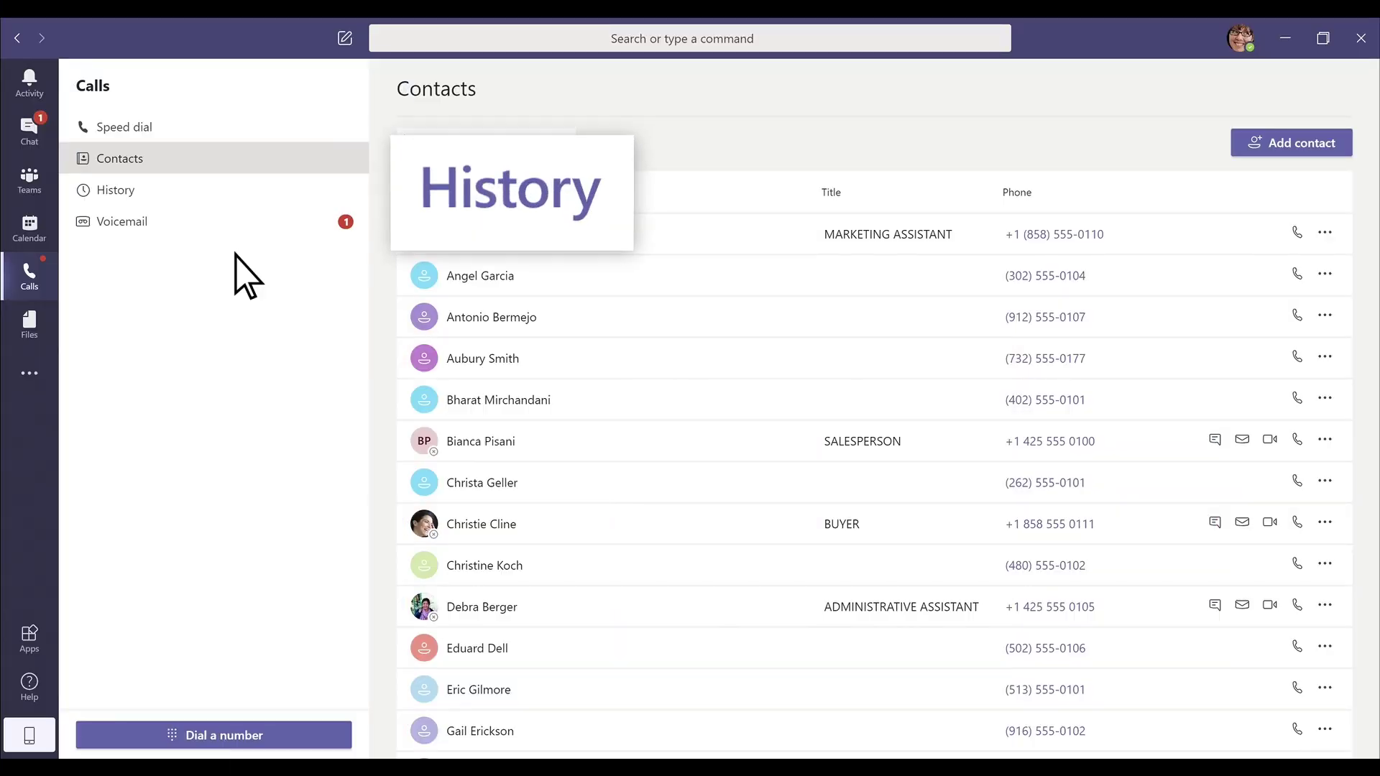
- Open Alex Wilber's 12-second voicemail under History and play it with its transcript
{"action": "left_click", "coordinate": [172, 190]}
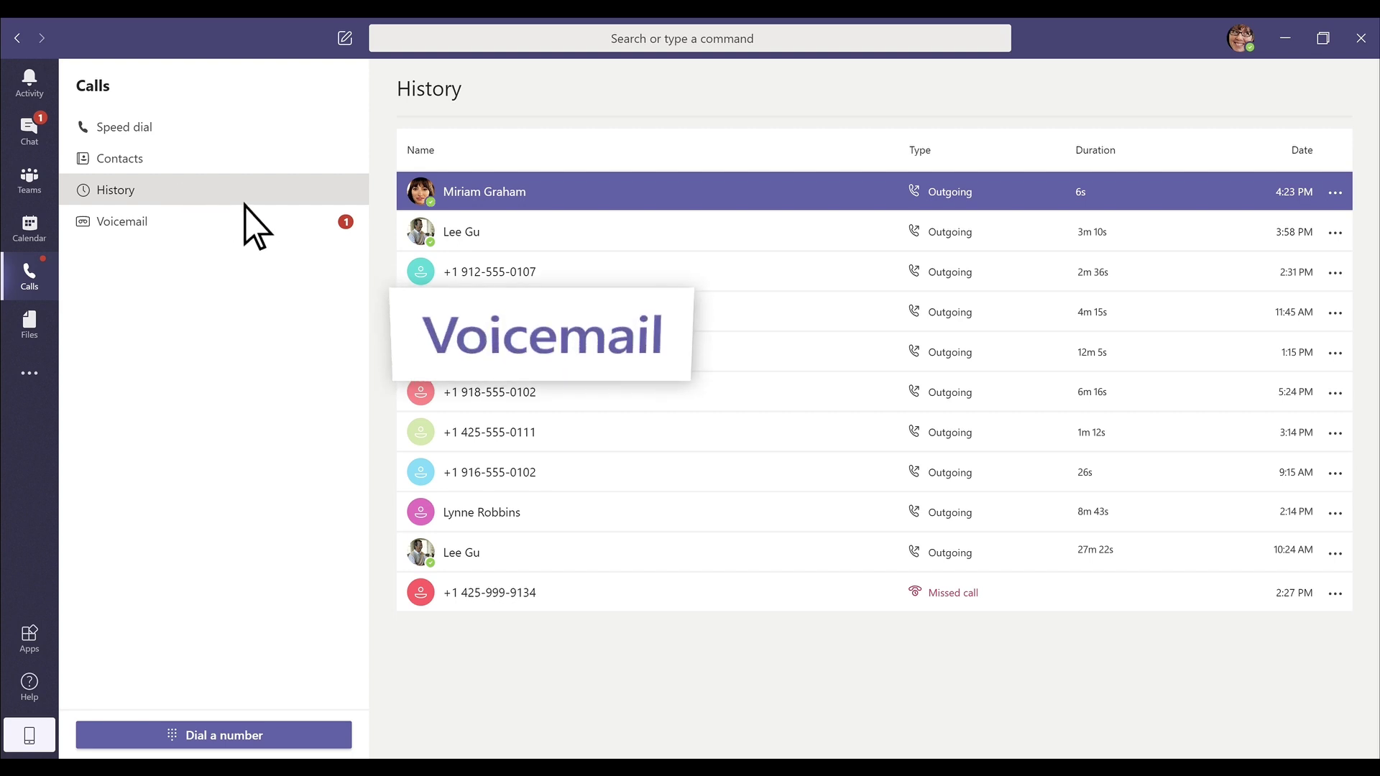
{"action": "left_click", "coordinate": [258, 222]}
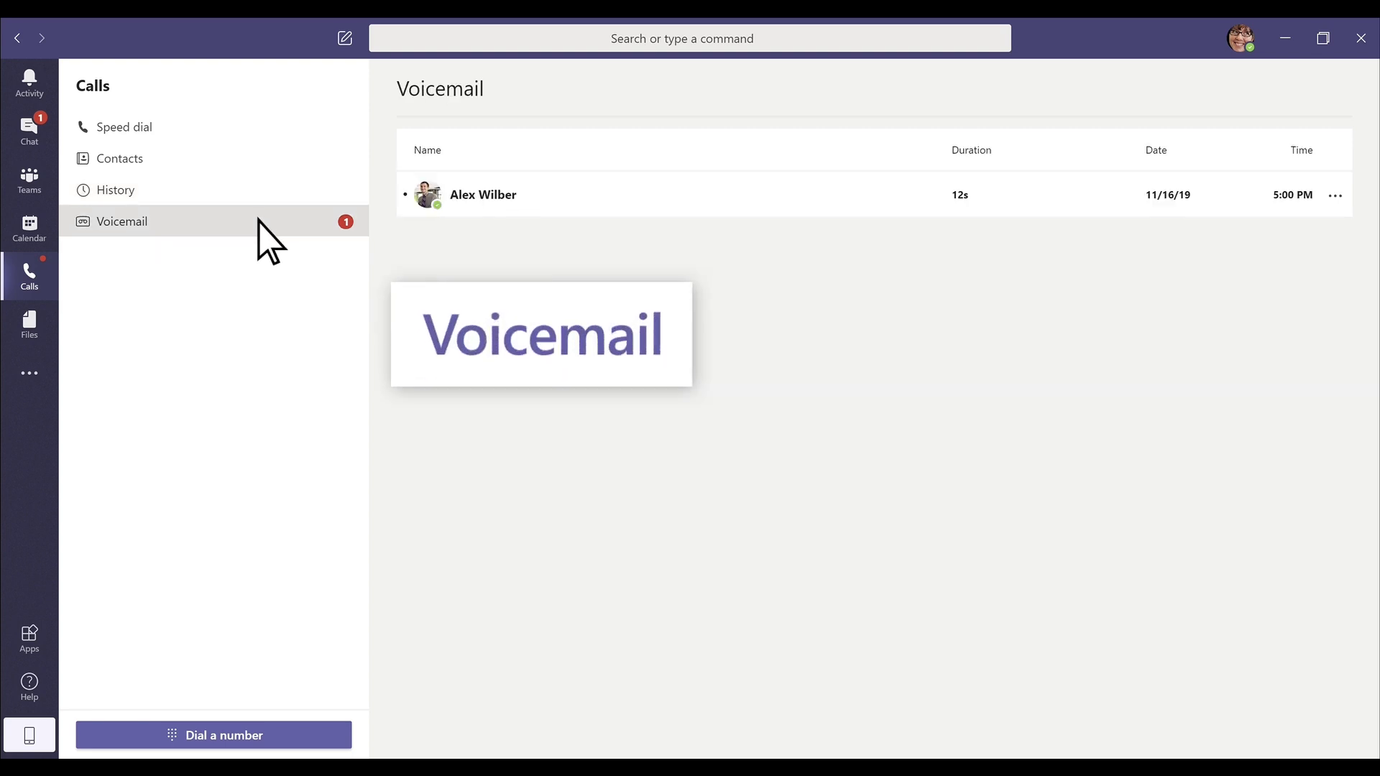
{"action": "left_click", "coordinate": [648, 195]}
{"action": "left_click", "coordinate": [472, 310]}
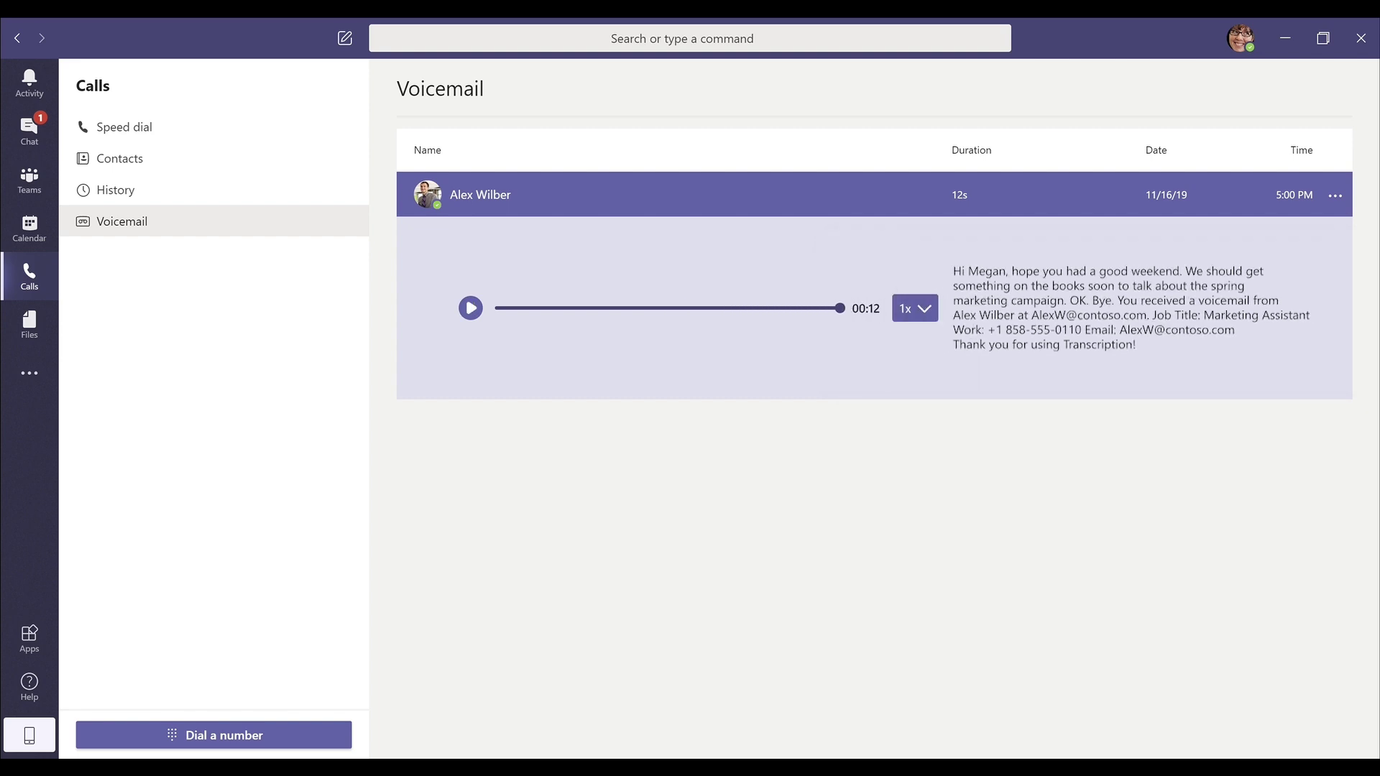
- Open the Calls page of Teams settings from the profile menu
{"action": "left_click", "coordinate": [1240, 43]}
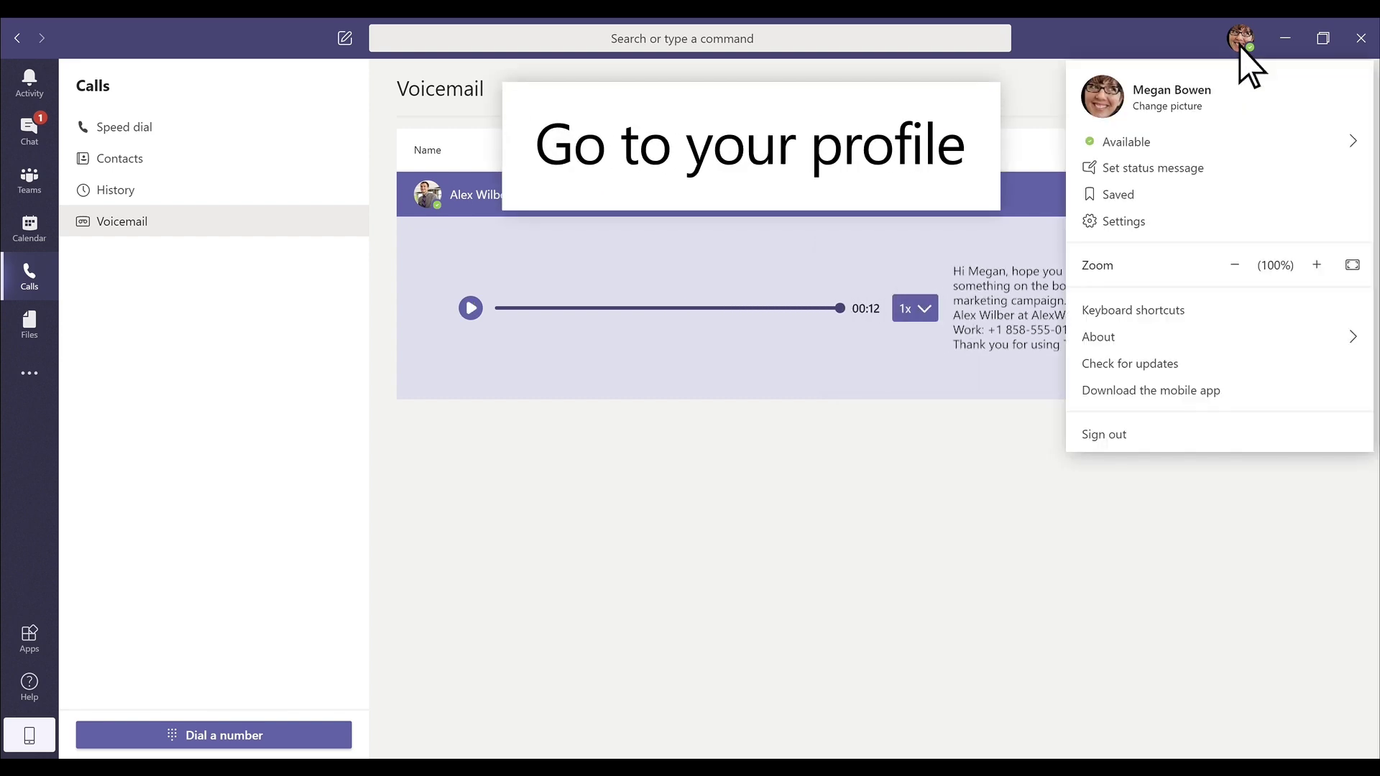
{"action": "left_click", "coordinate": [1125, 223]}
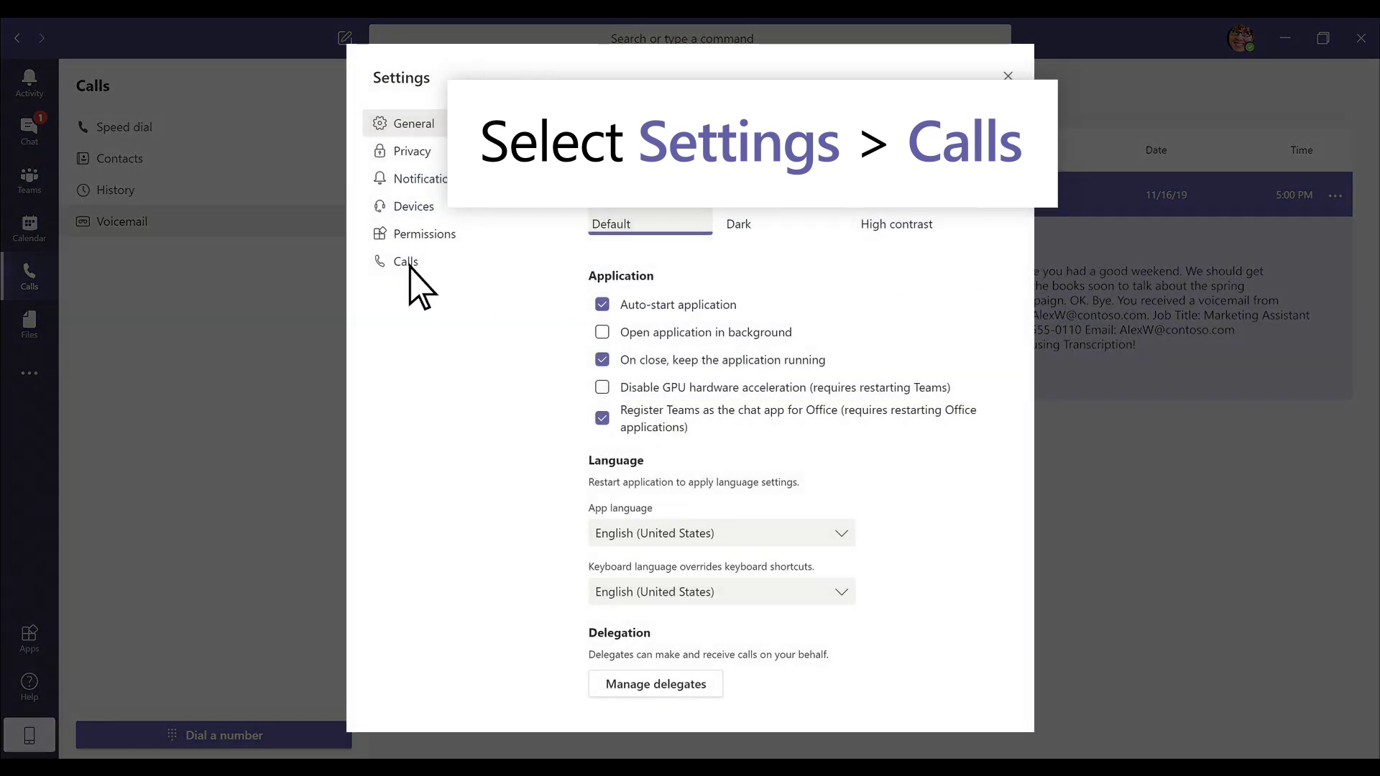
{"action": "left_click", "coordinate": [408, 262]}
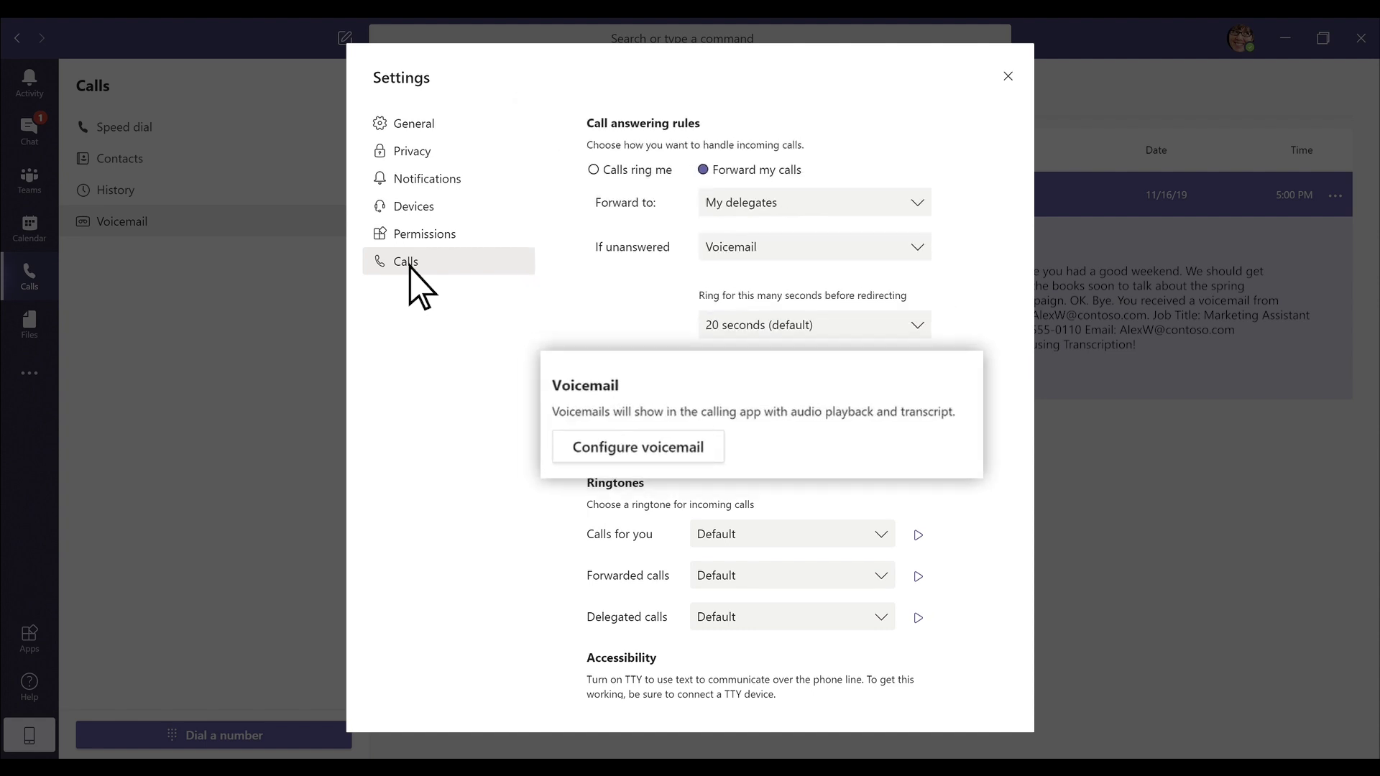
{"action": "scroll", "coordinate": [976, 383], "scroll_direction": "down", "scroll_amount": 1}
{"action": "scroll", "coordinate": [979, 384], "scroll_direction": "down", "scroll_amount": 2}
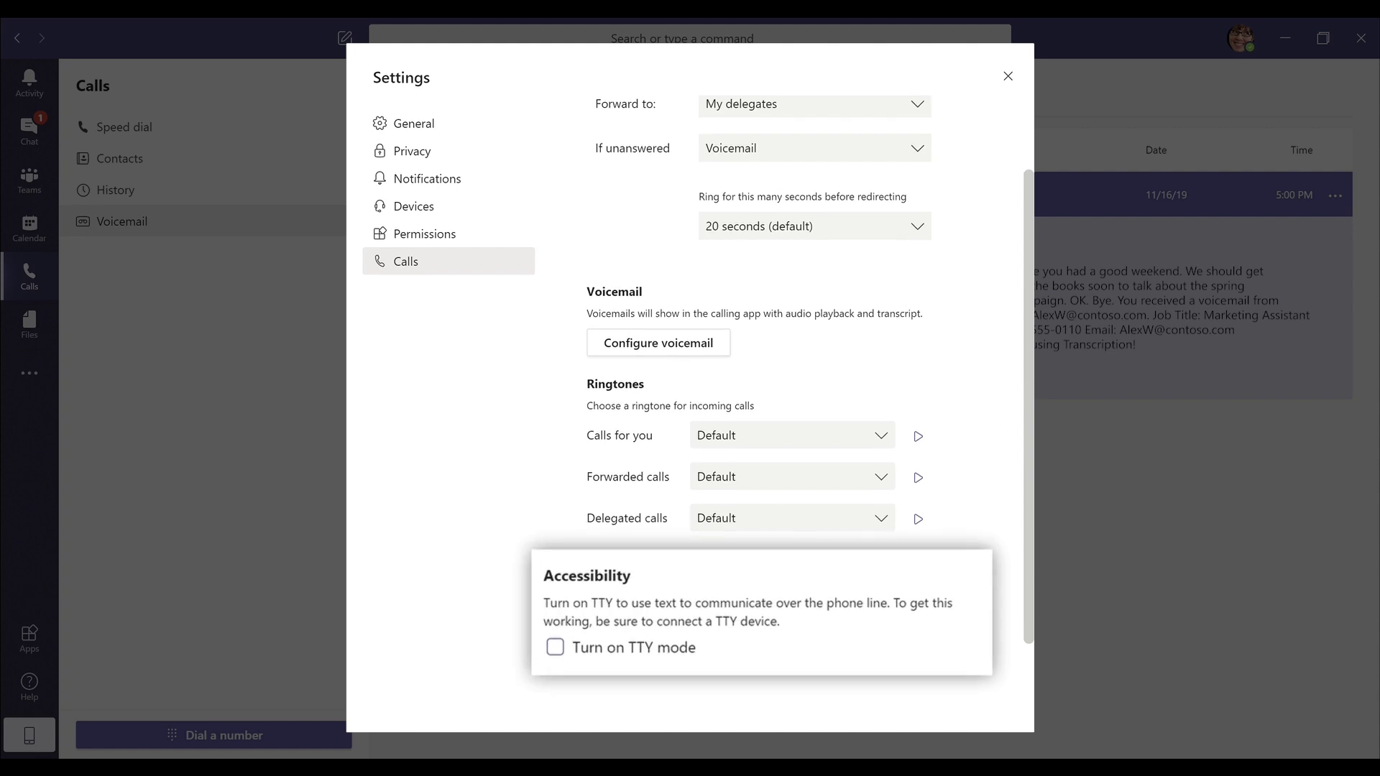